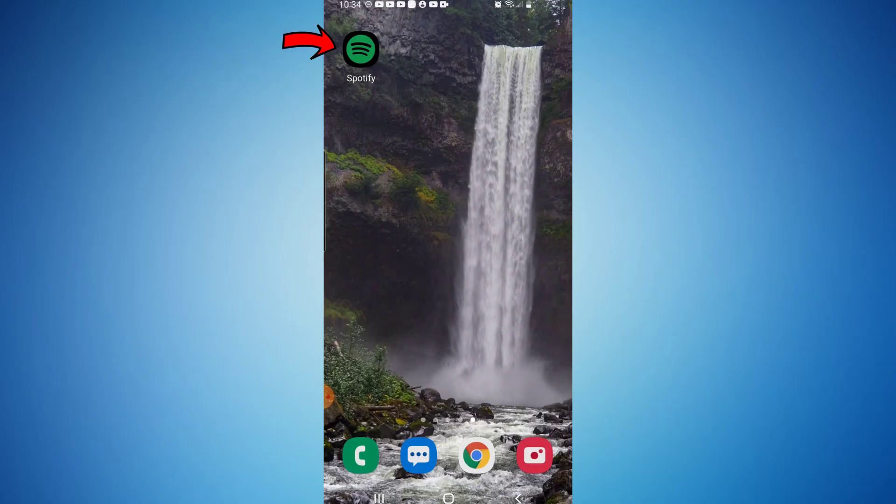
# Launch Spotify and open Settings' Premium plan page showing the Premium Duo monthly subscription
pyautogui.click(361, 49)
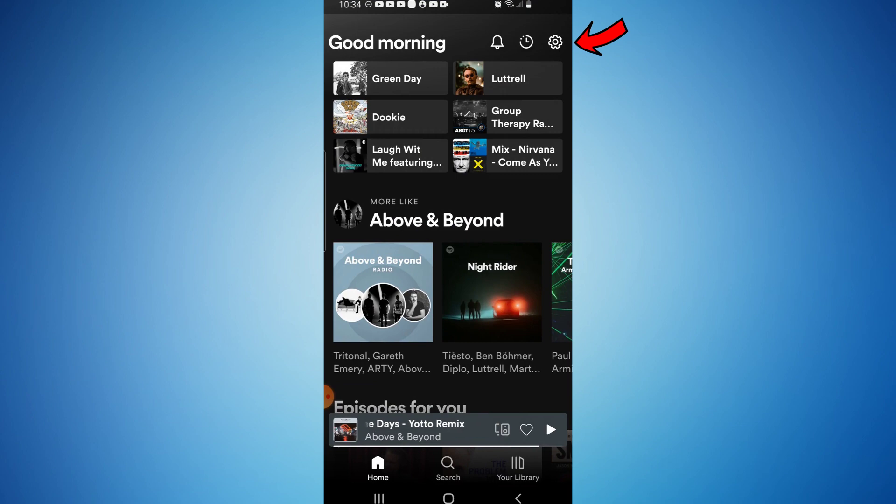
pyautogui.click(555, 43)
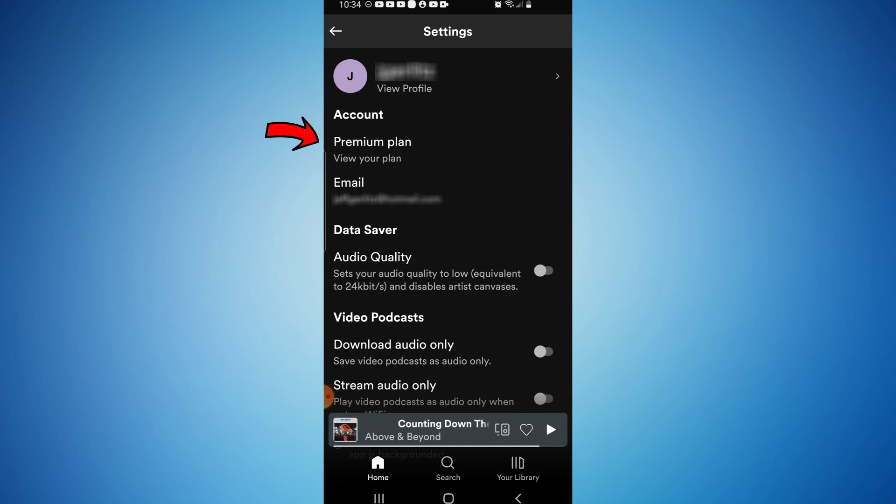
pyautogui.click(373, 149)
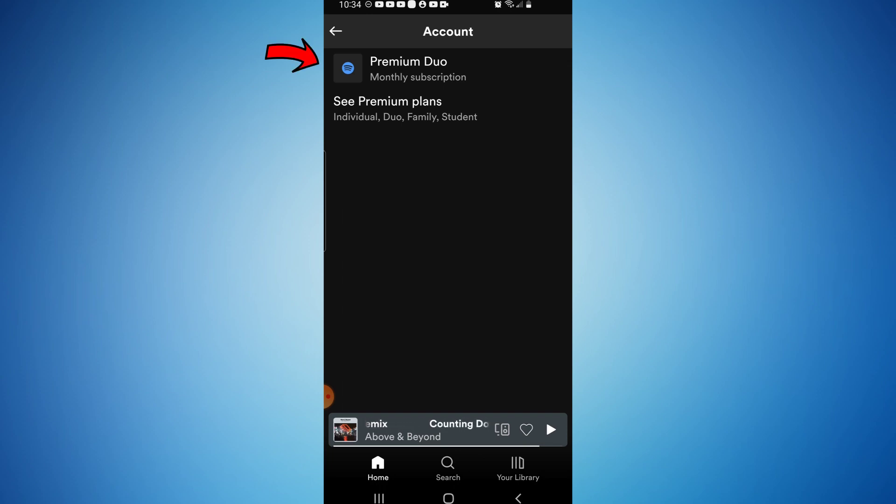
# Open the Premium Duo plan overview and view the other Premium plans with prices
pyautogui.click(408, 68)
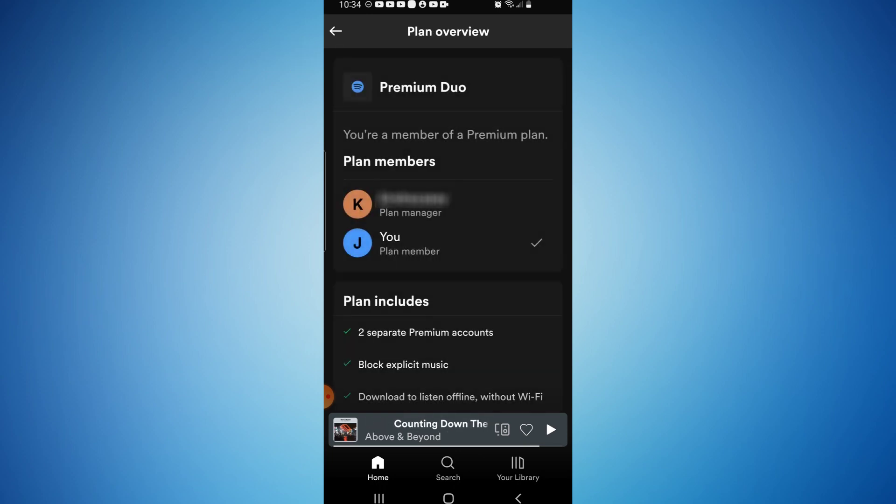
pyautogui.scroll(-3, 449, 231)
pyautogui.scroll(-2, 448, 231)
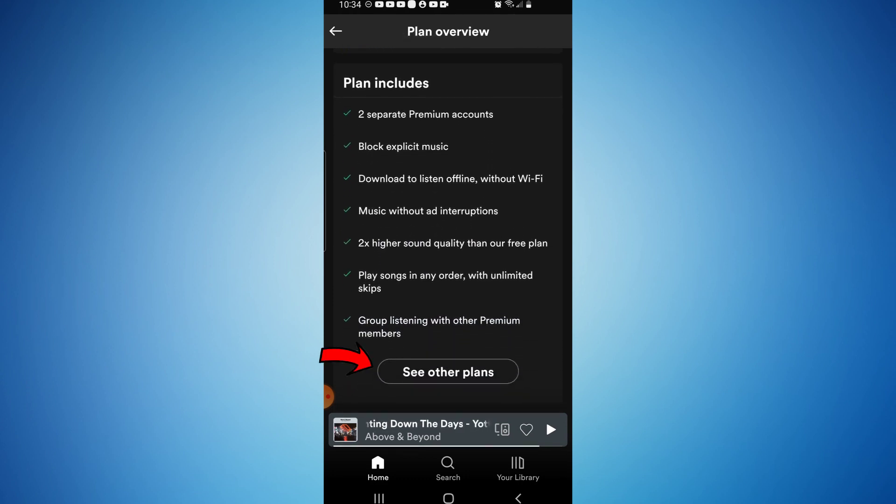
pyautogui.click(448, 372)
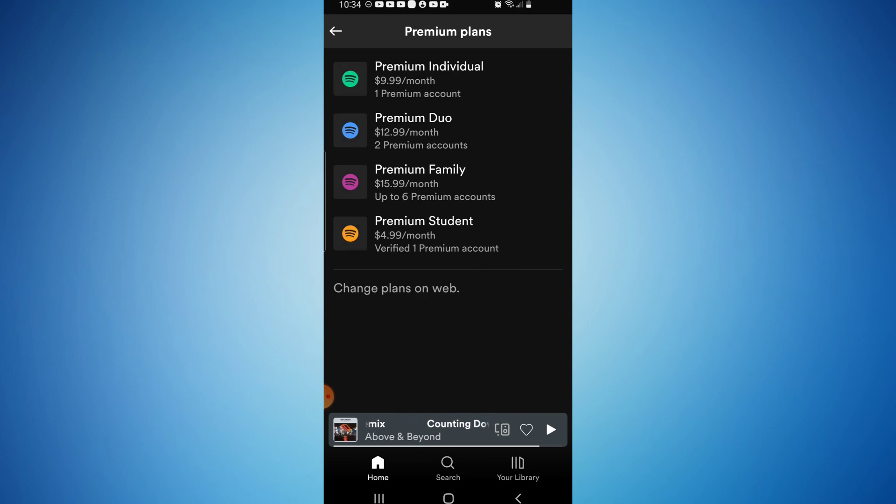
# Follow 'Change plans on web' to the Spotify website's Account overview
pyautogui.click(396, 288)
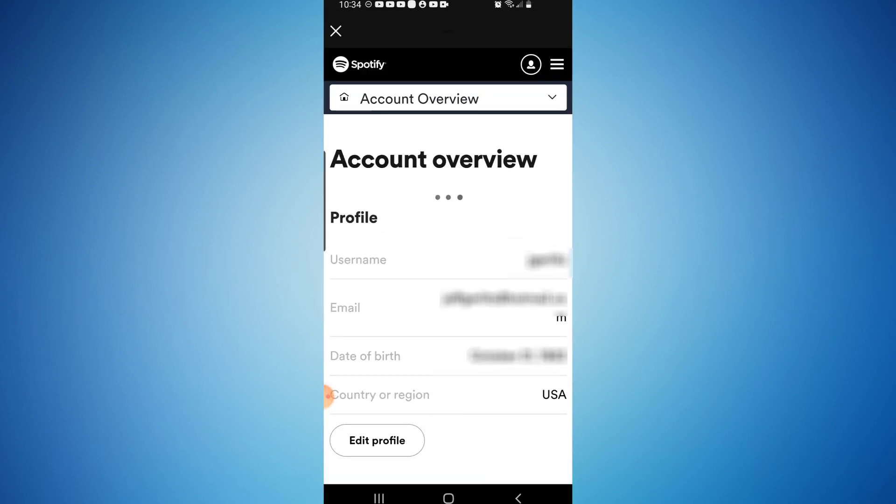
pyautogui.scroll(-5, 449, 280)
pyautogui.scroll(-2, 328, 396)
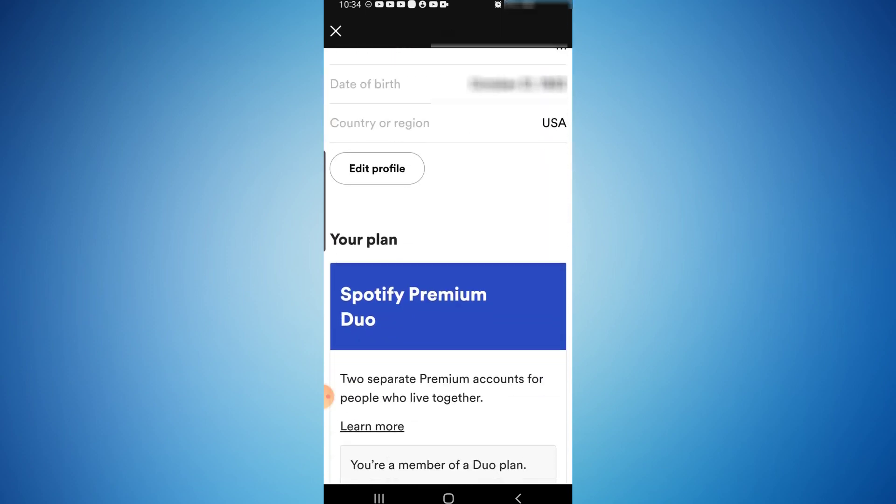
pyautogui.scroll(-2, 327, 396)
pyautogui.scroll(-2, 328, 396)
pyautogui.scroll(-2, 328, 396)
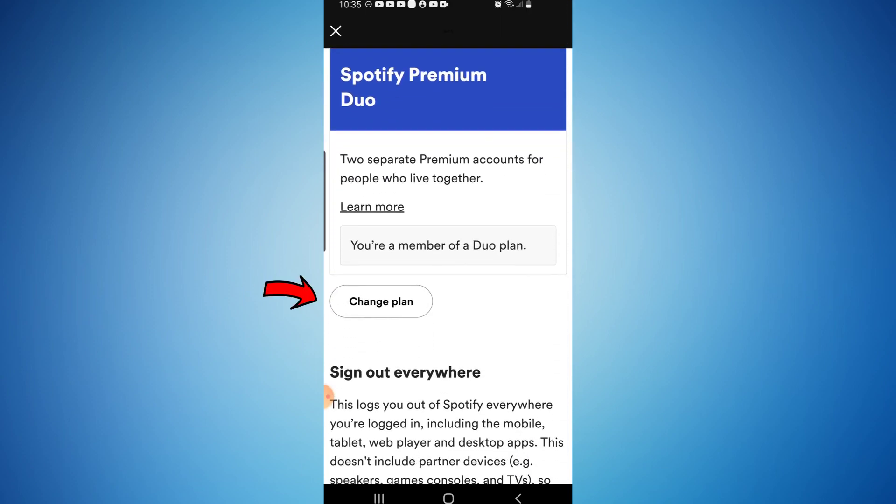
# Choose 'Change plan' under Your plan to reach Available Plans with Premium Duo current
pyautogui.click(381, 301)
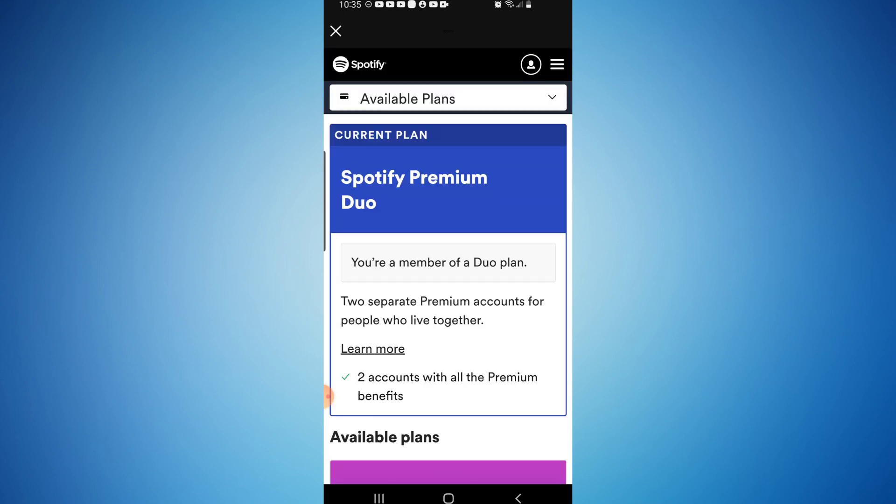
pyautogui.scroll(-2, 448, 266)
pyautogui.scroll(-3, 448, 266)
pyautogui.scroll(-2, 448, 266)
pyautogui.scroll(-2, 448, 266)
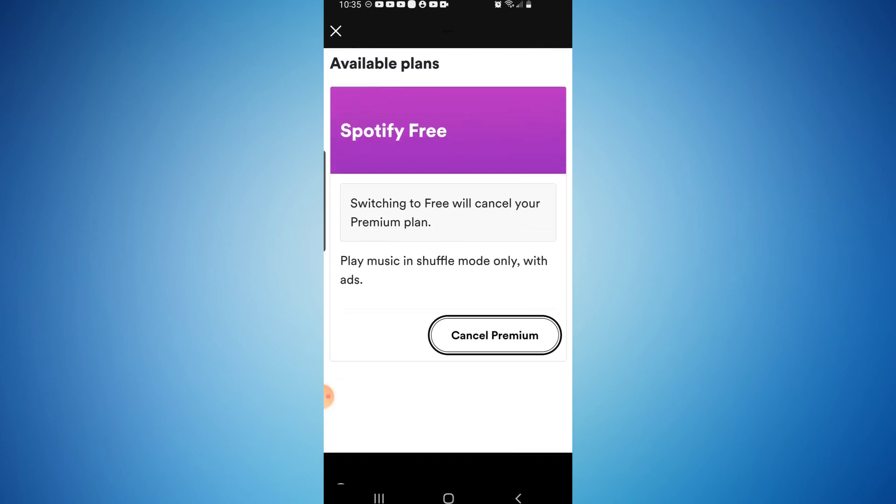
# Select 'Cancel Premium' on the Spotify Free plan card
pyautogui.click(448, 266)
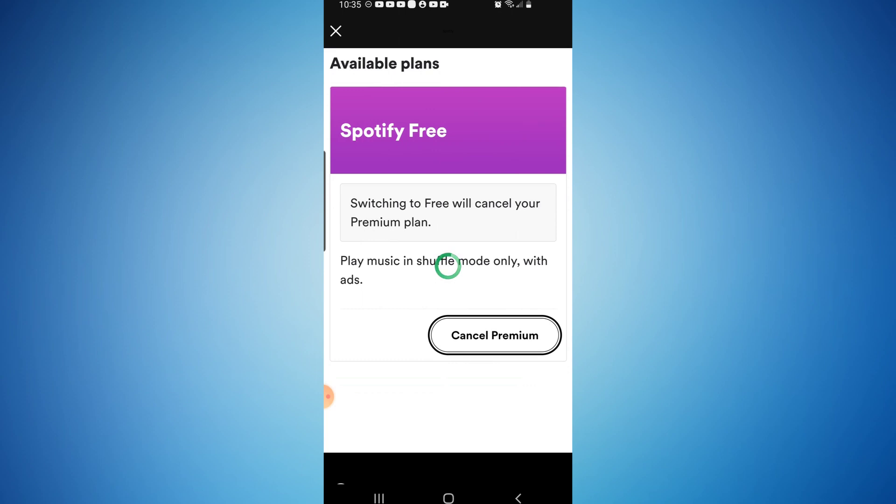